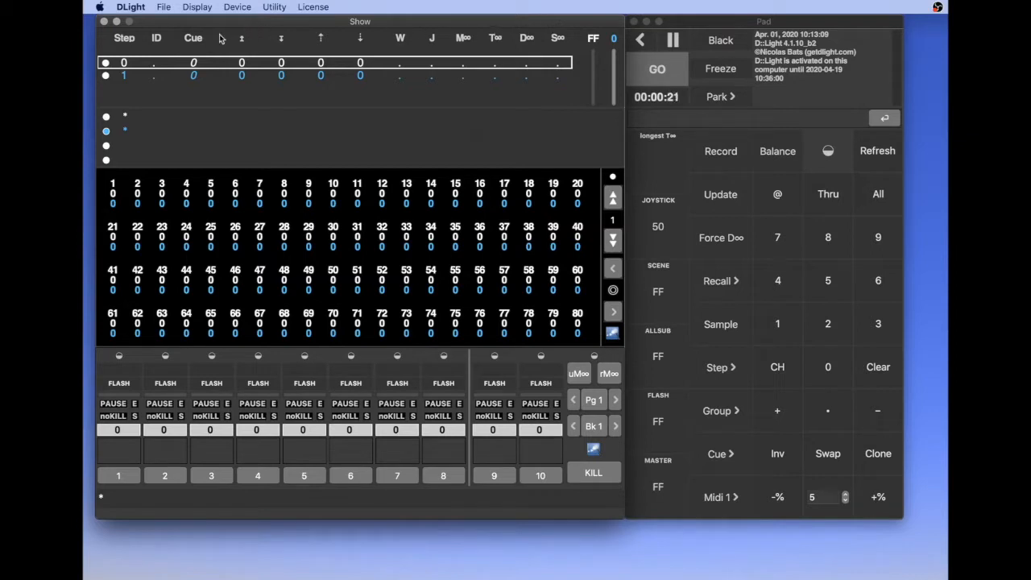
Open the Patch window, select outputs 1 through 10 in universe 1, and open the Curve Editor for them
click(197, 8)
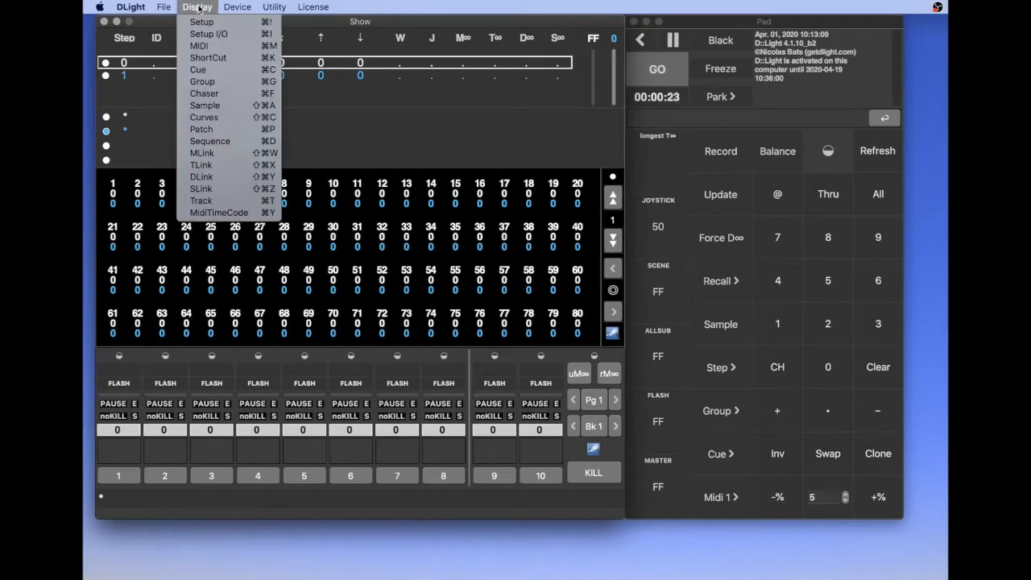
click(213, 129)
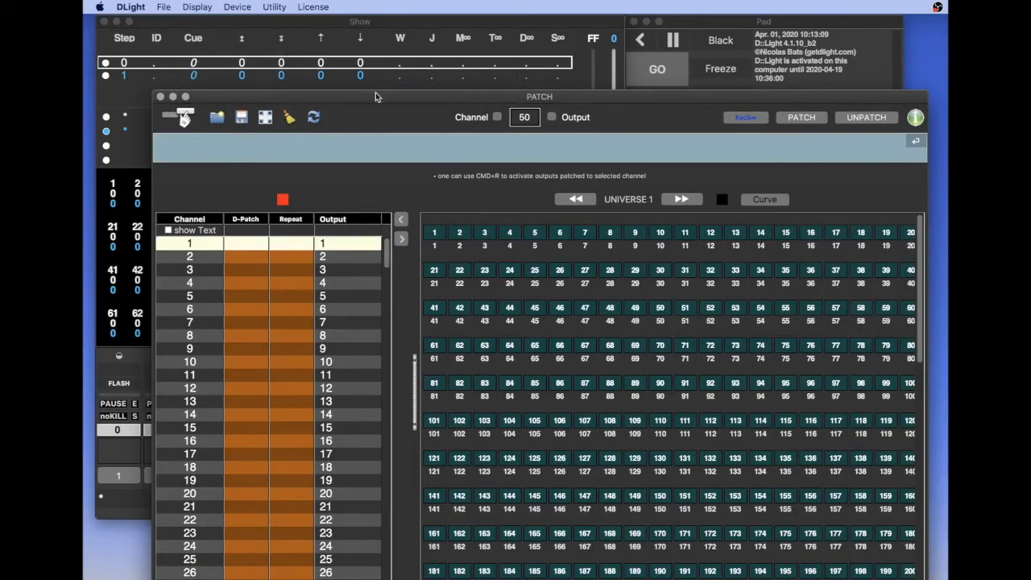
drag(375, 98, 357, 73)
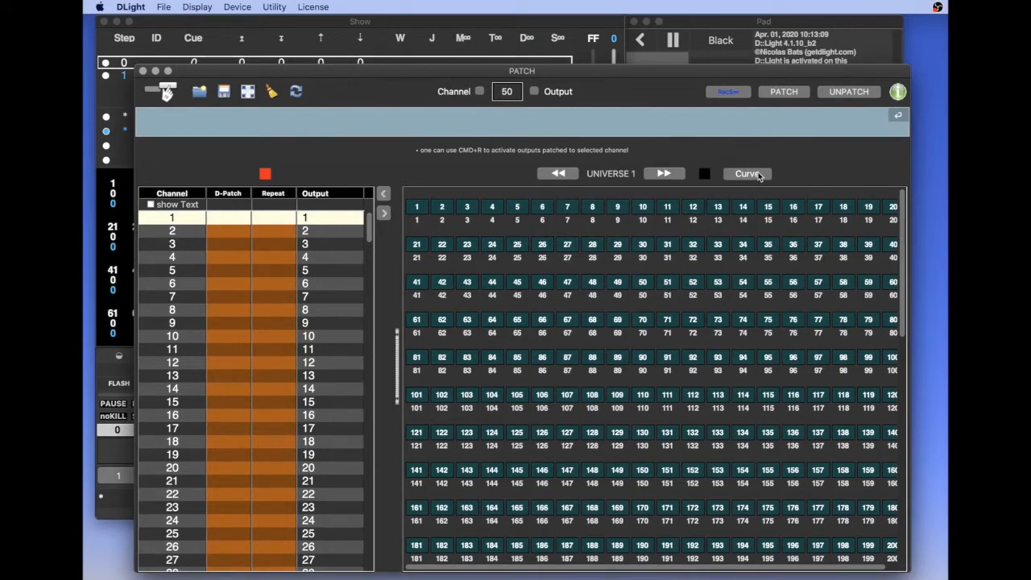
click(418, 211)
shift+click(642, 212)
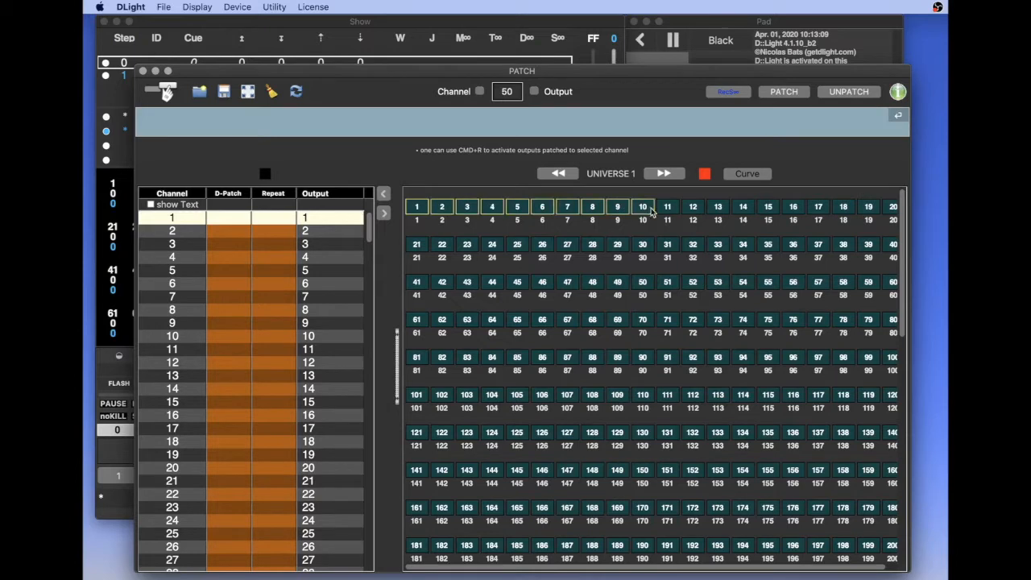
click(747, 174)
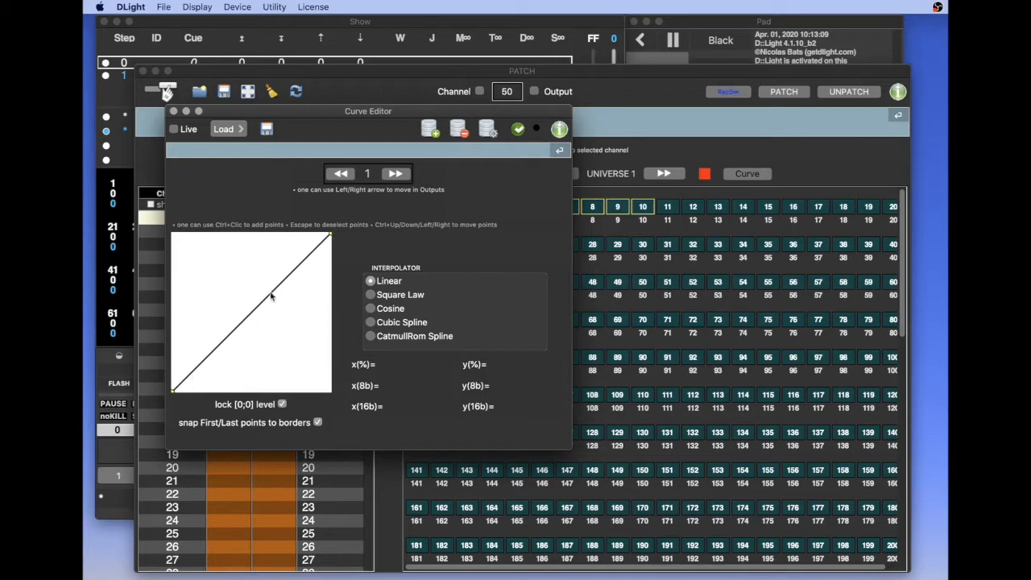
Raise the start point of the linear curve to about 19% and apply the curve to the selected outputs
click(173, 393)
drag(173, 393, 168, 361)
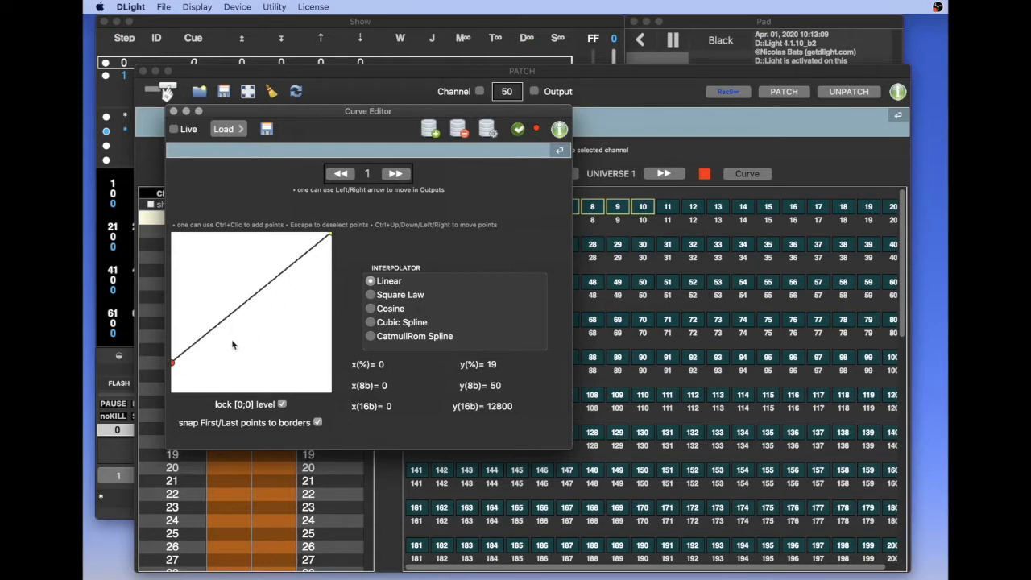
click(518, 132)
Step through outputs 2 to 10 in the Curve Editor to examine the curve applied to each one
drag(518, 114, 505, 237)
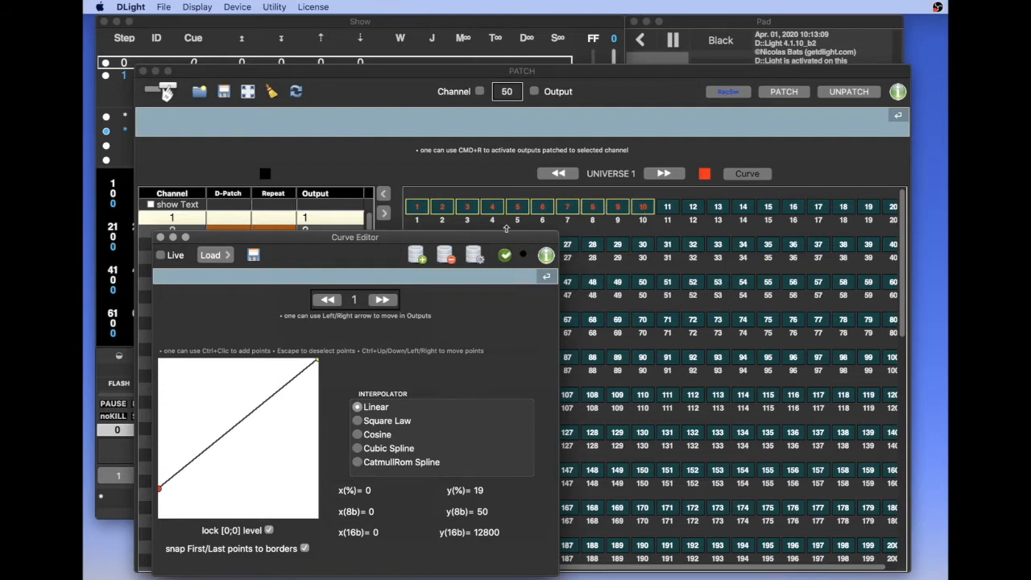
click(381, 301)
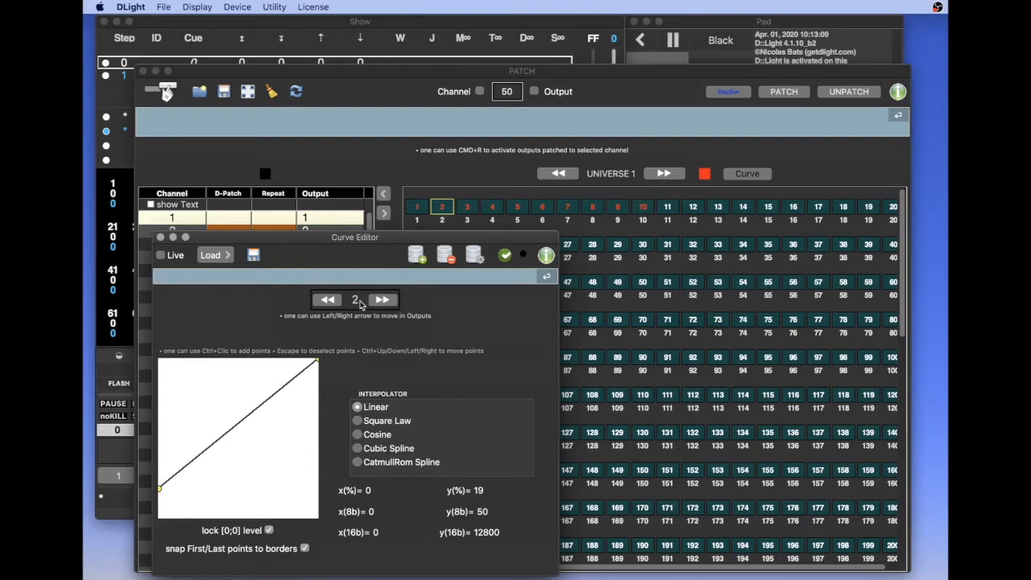
click(384, 300)
click(384, 299)
click(383, 300)
click(383, 300)
click(383, 299)
click(383, 300)
click(384, 300)
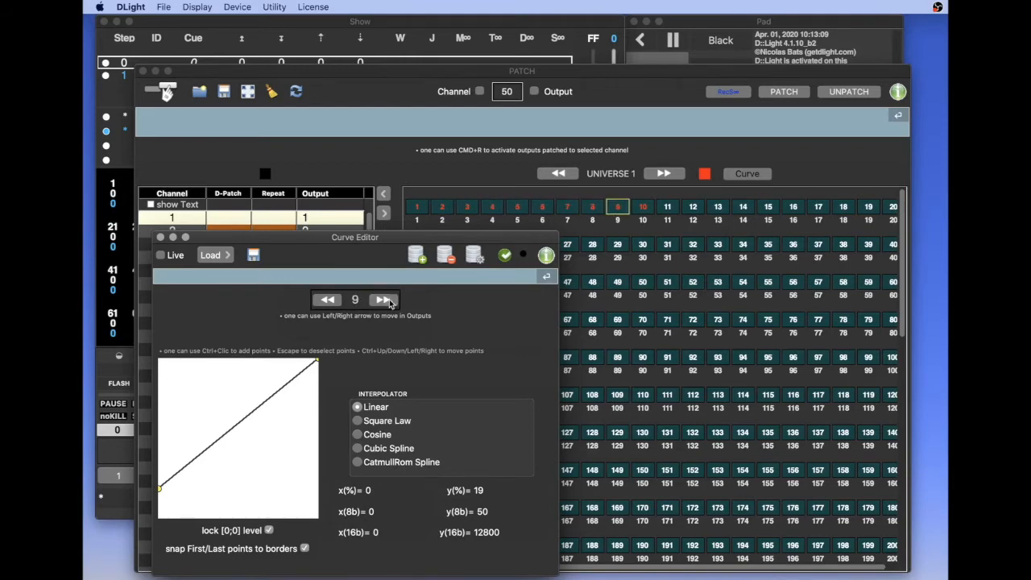
click(390, 303)
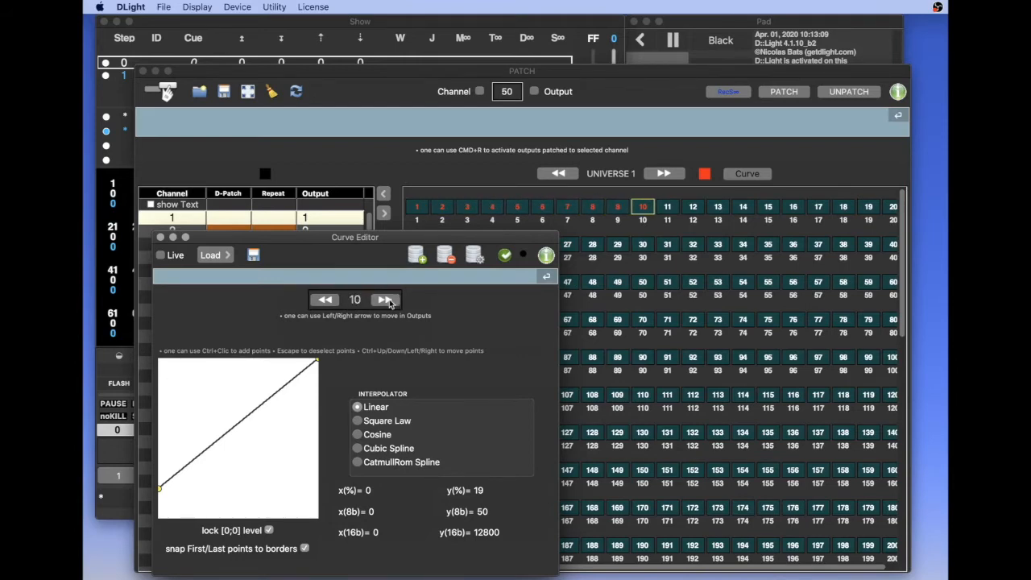
For output 11, add a curve point, use Cubic Spline interpolation, and place the point at about x 21%, y 42%
click(389, 302)
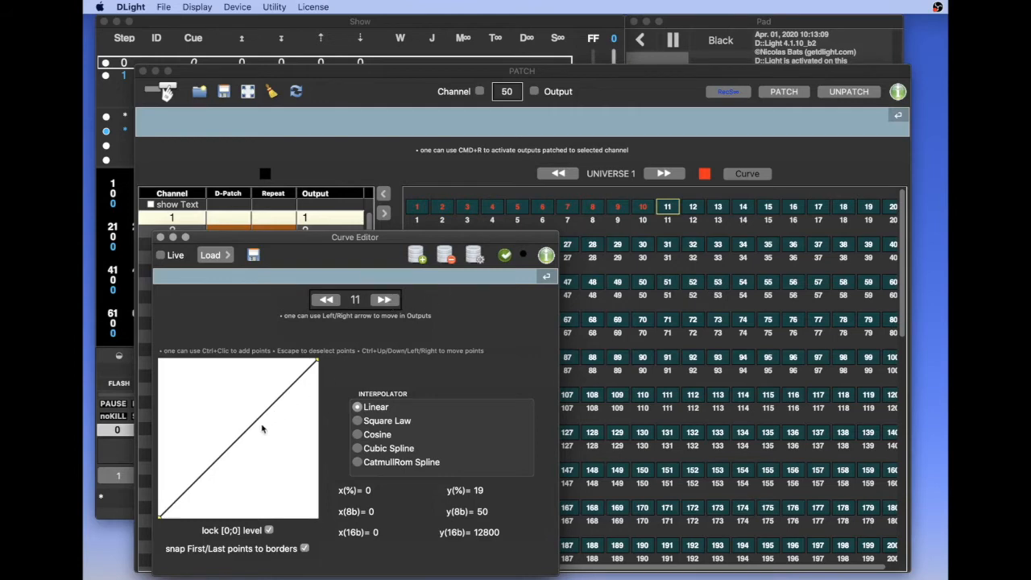
drag(317, 250, 317, 168)
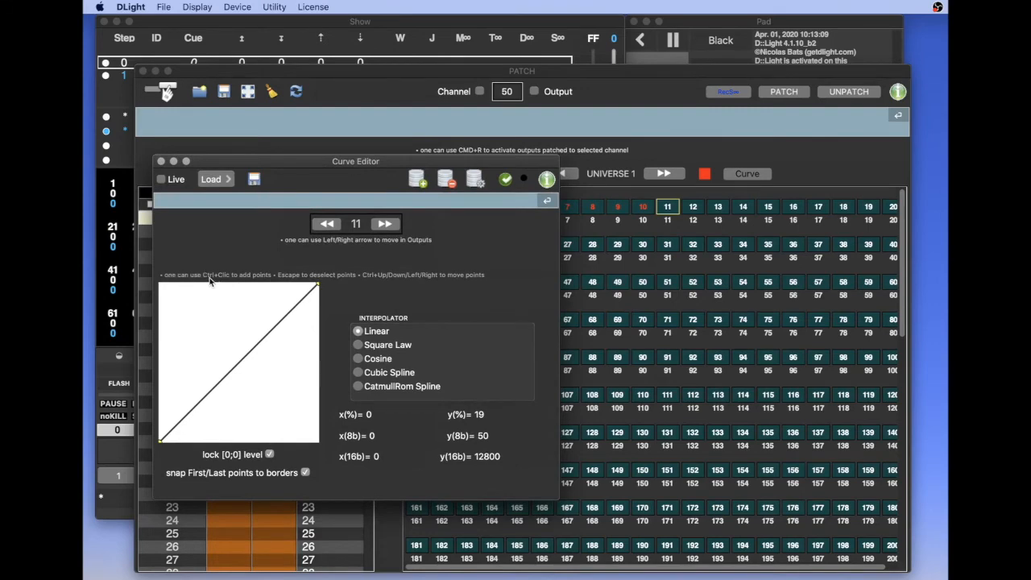
ctrl+click(181, 369)
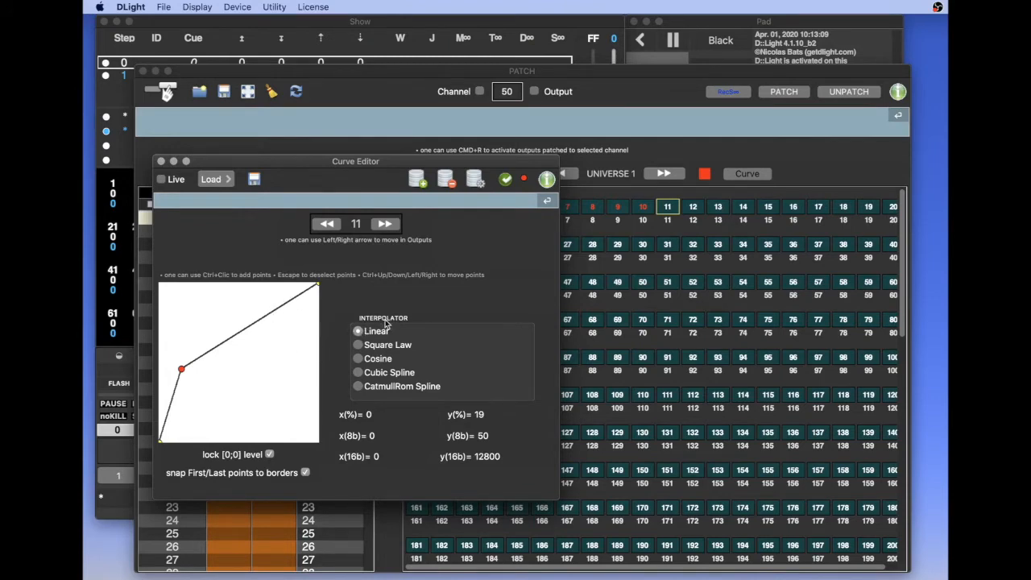
click(358, 373)
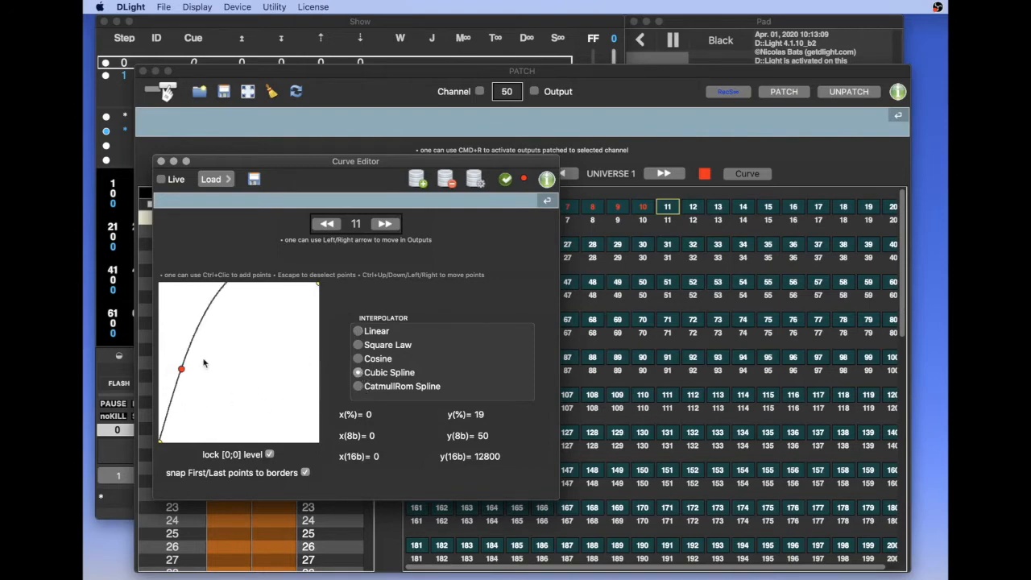
drag(182, 369, 195, 378)
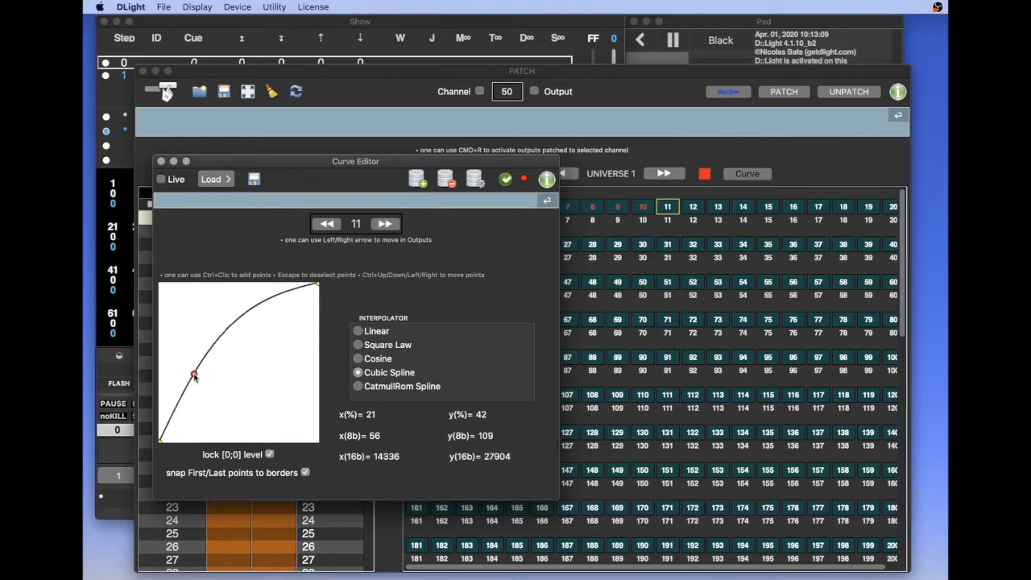
Add a second point at about x 79%, y 73% and apply the curve to output 11
ctrl+click(257, 333)
drag(257, 333, 288, 327)
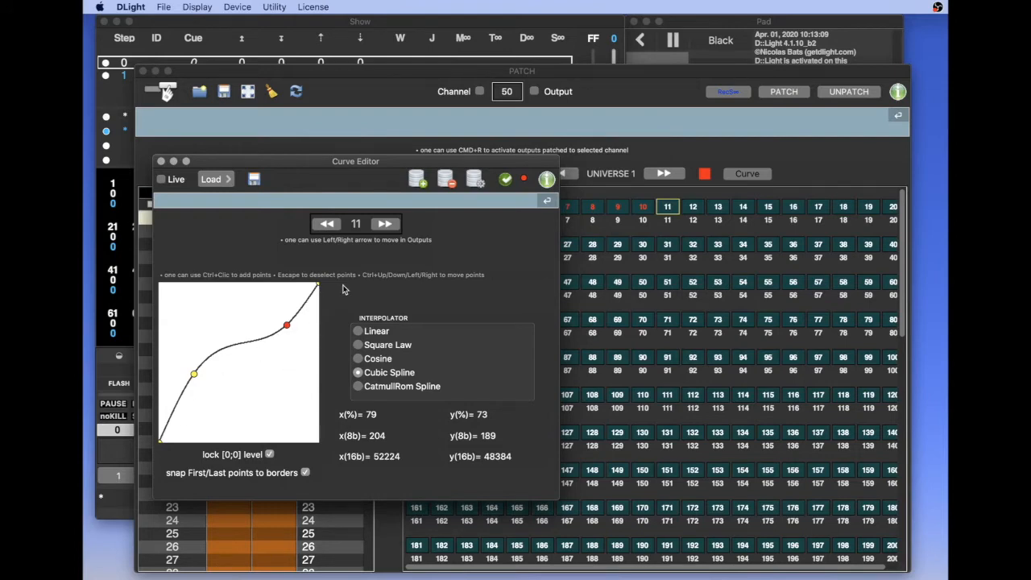
click(505, 180)
Load output 11's curve from the patch into output 12, apply it, and close the Curve Editor
click(385, 225)
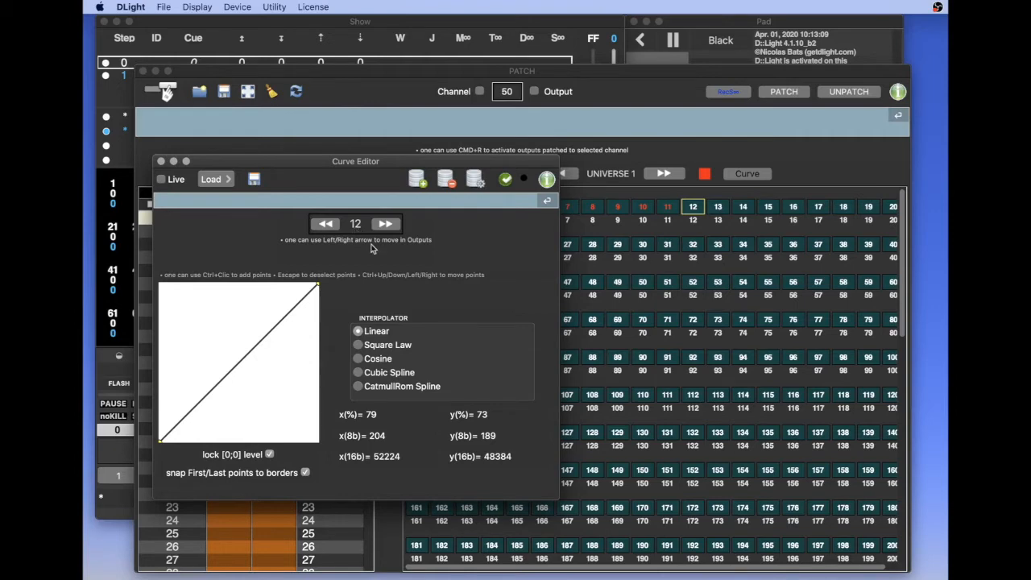
click(223, 181)
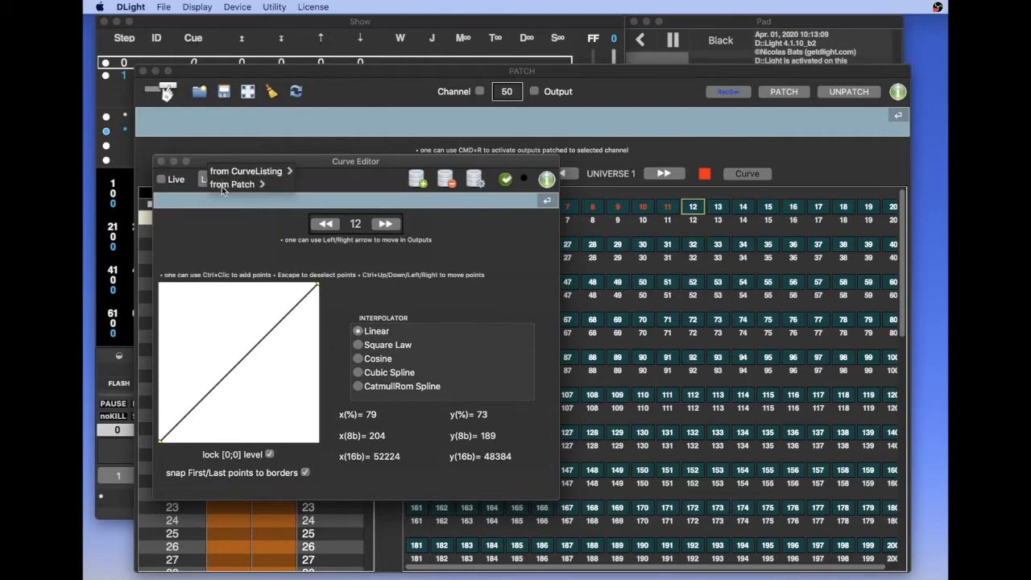
click(221, 186)
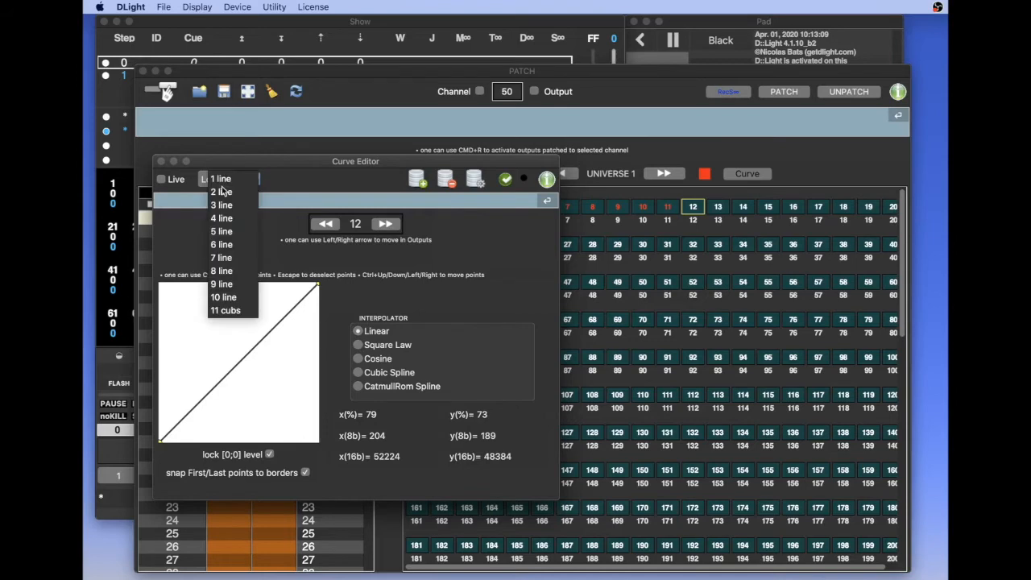
click(222, 312)
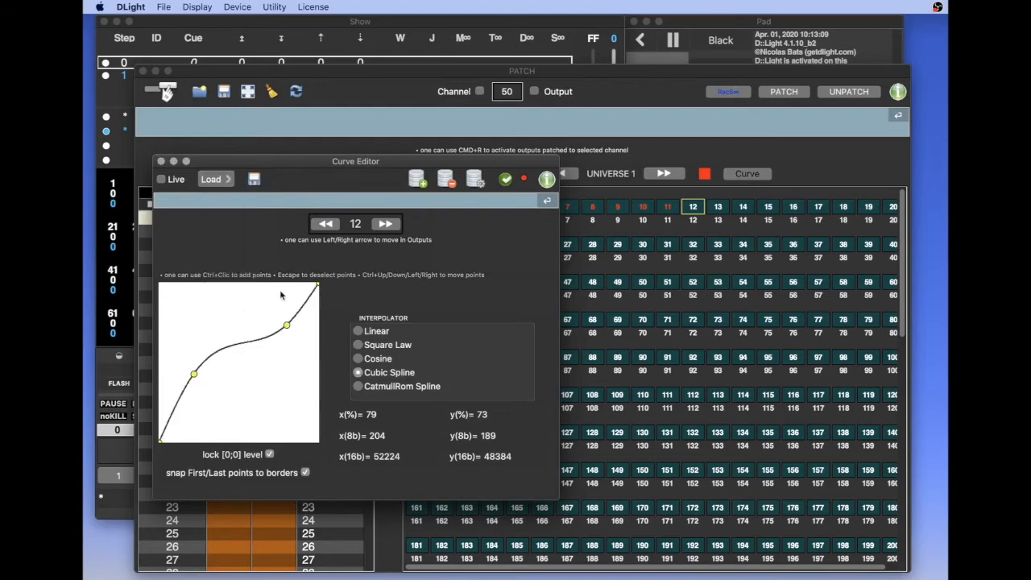
click(508, 181)
click(161, 162)
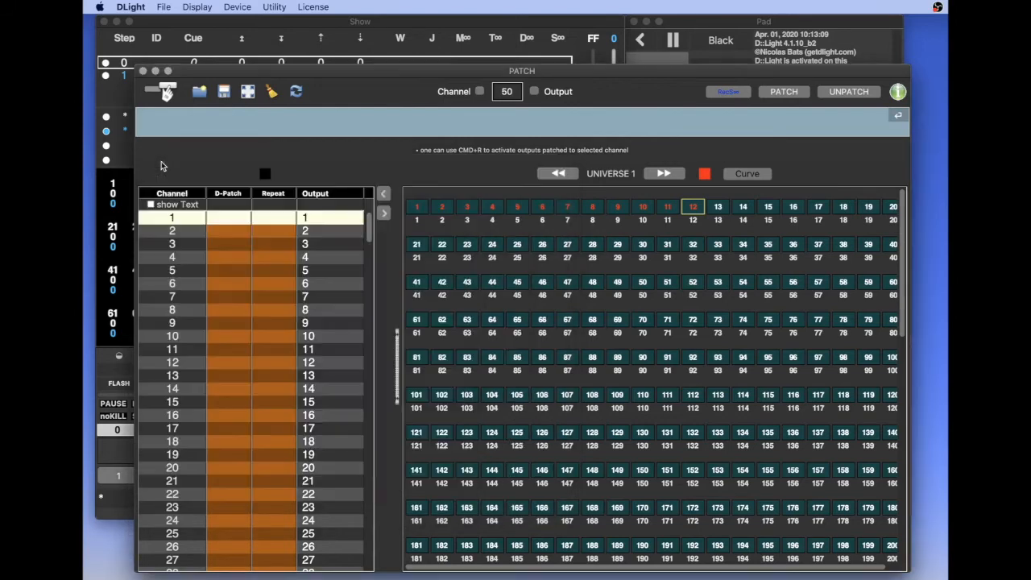
Open the Curves Listing and create a new curve in it
click(194, 7)
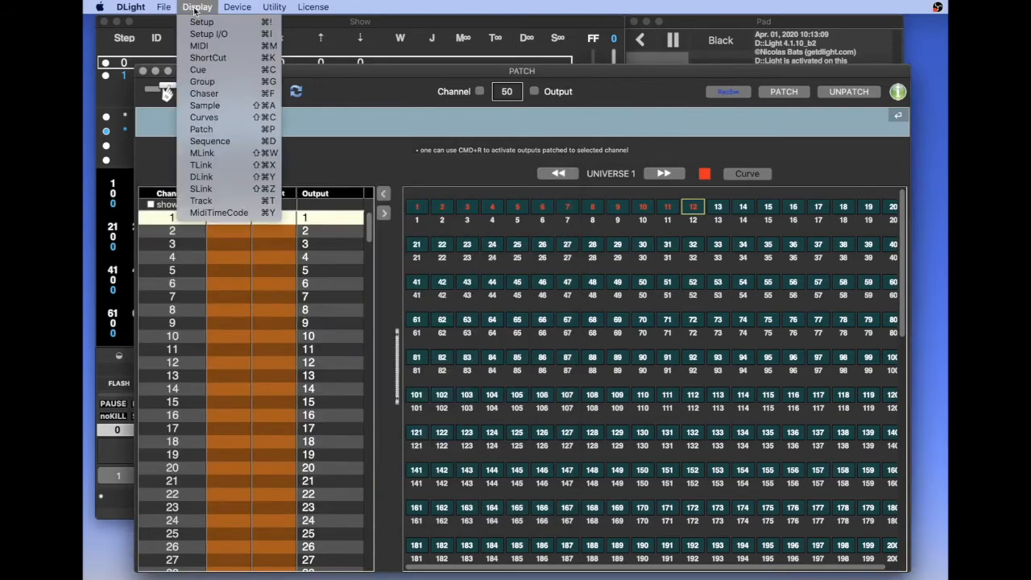
click(207, 117)
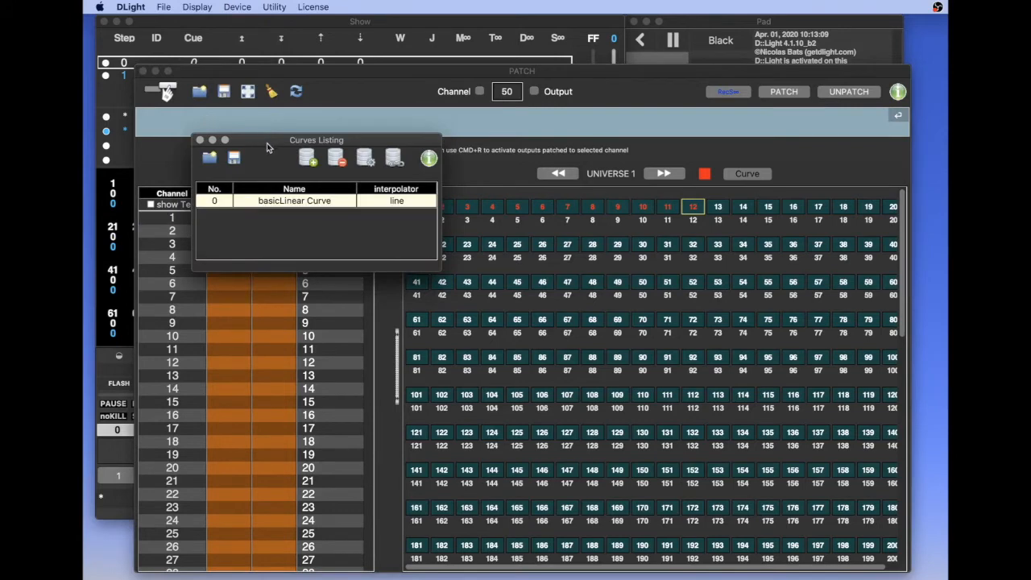
drag(269, 142, 252, 159)
drag(251, 164, 252, 165)
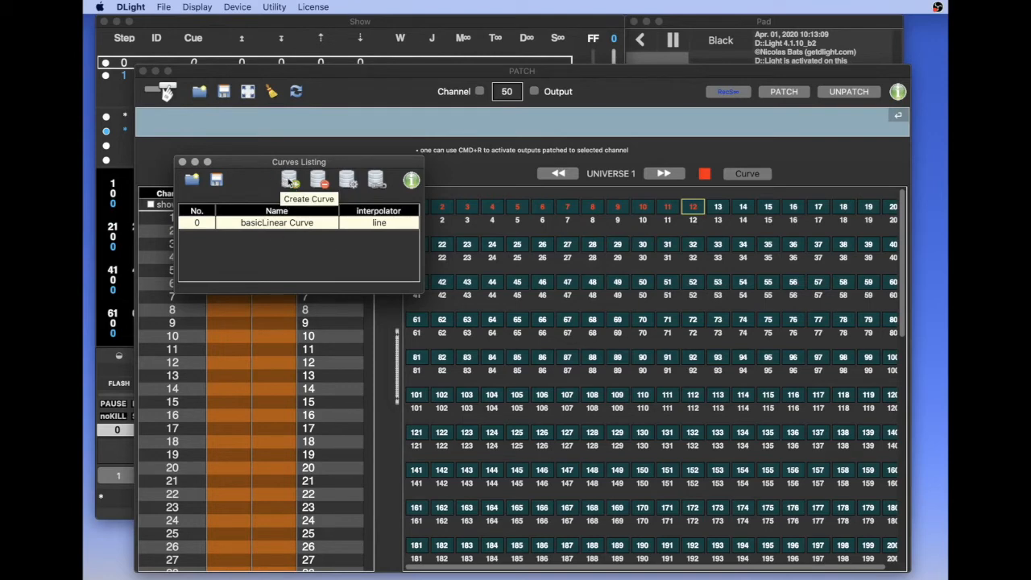
click(290, 180)
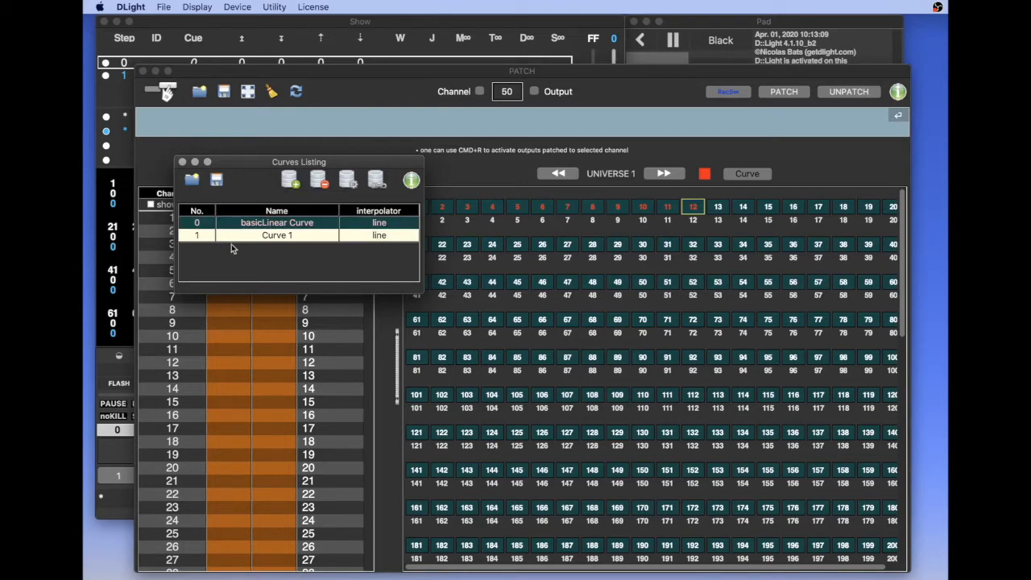
Rename the new curve in the listing as happyCurve
double_click(305, 233)
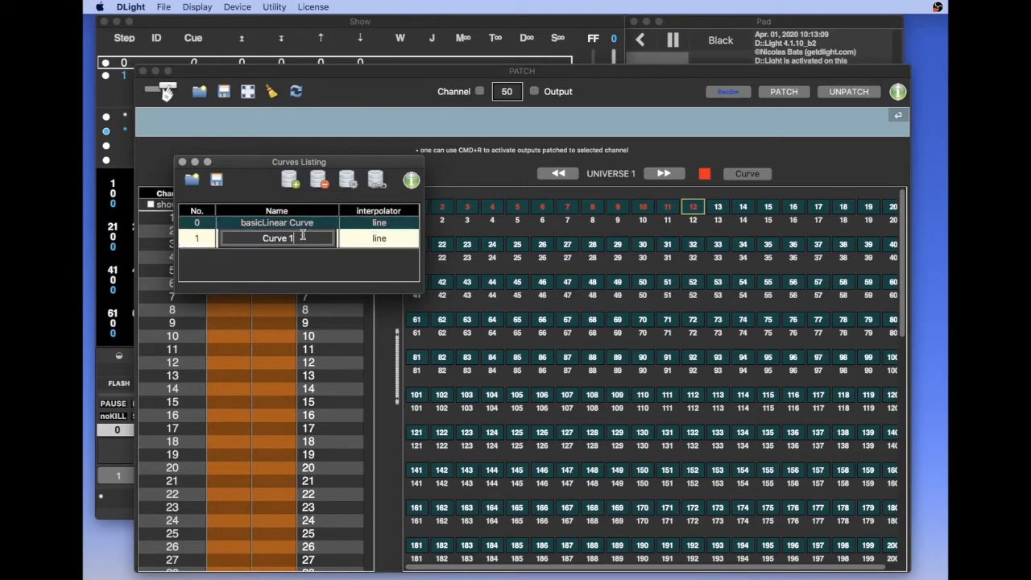
key(BackSpace)
key(BackSpace)
key(BackSpace)
key(BackSpace)
key(BackSpace)
key(BackSpace)
key(BackSpace)
text(happyCurve)
key(Return)
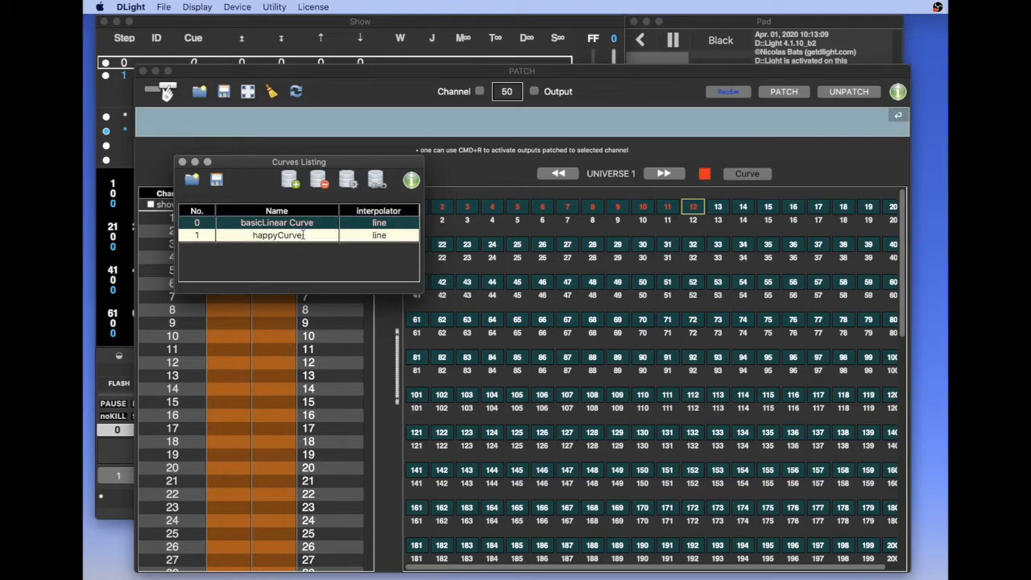
Edit happyCurve as a Cubic Spline with a high early point and a point at about x 54%, y 22%, then apply it
click(349, 180)
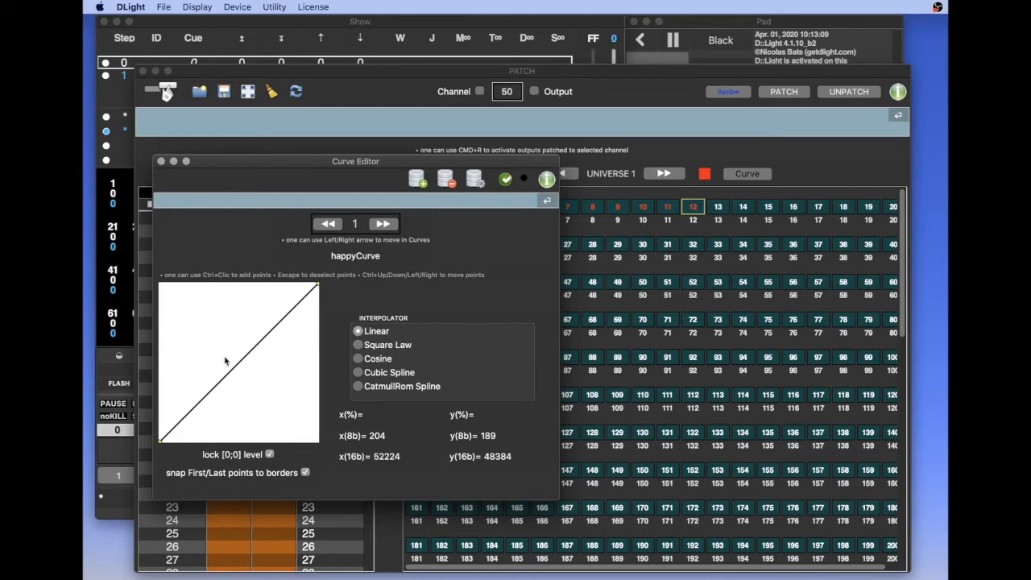
ctrl+click(183, 321)
ctrl+click(233, 401)
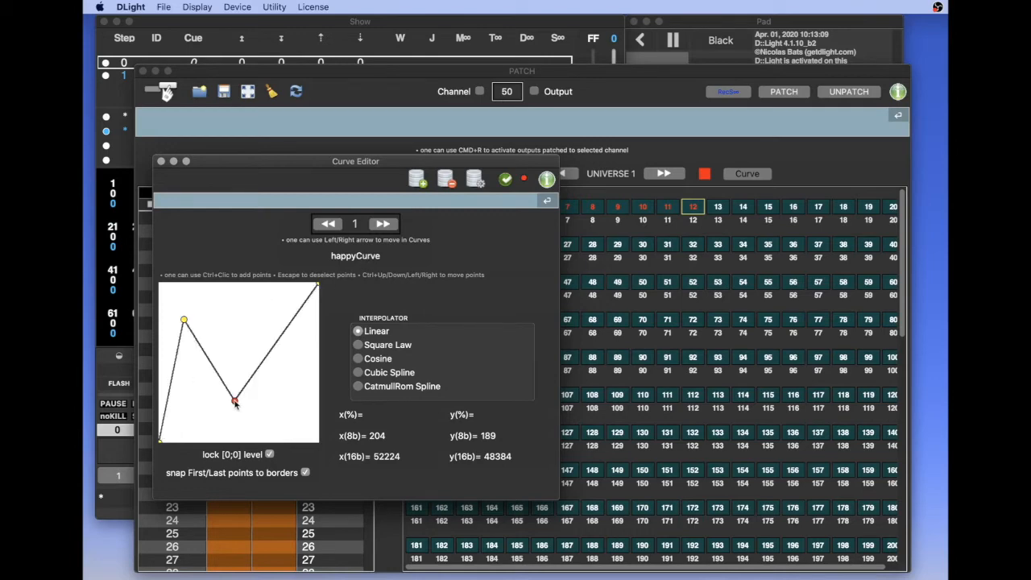
drag(233, 401, 247, 406)
click(383, 375)
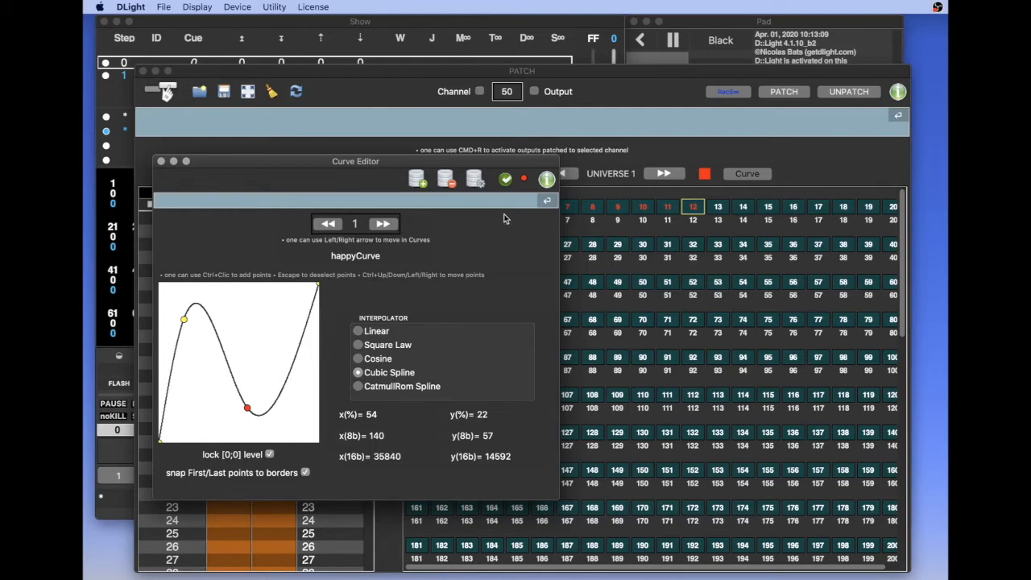
click(505, 181)
click(162, 163)
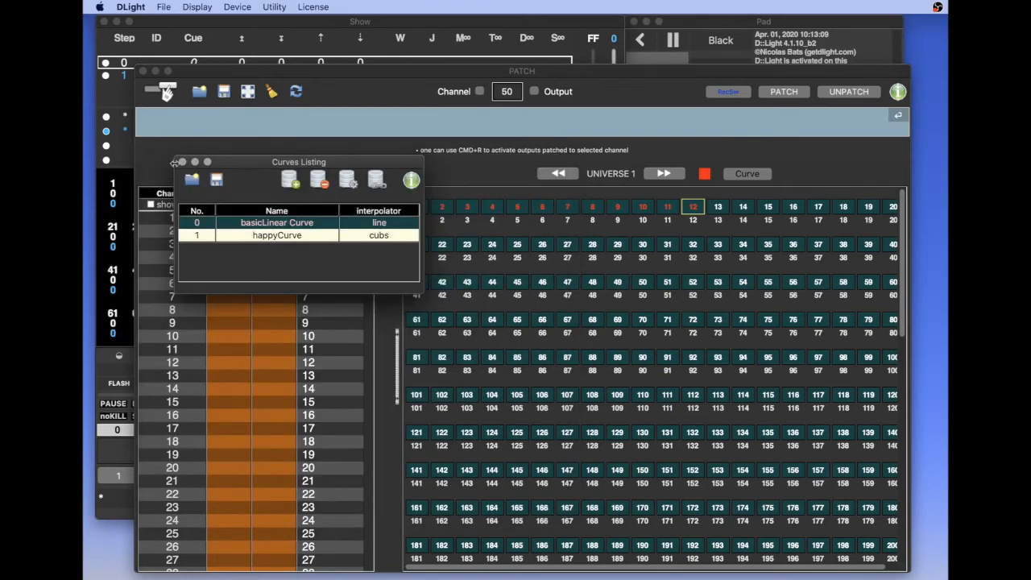
Select outputs 21, 23, 25 and 27 together in the Universe 1 patch grid
click(546, 259)
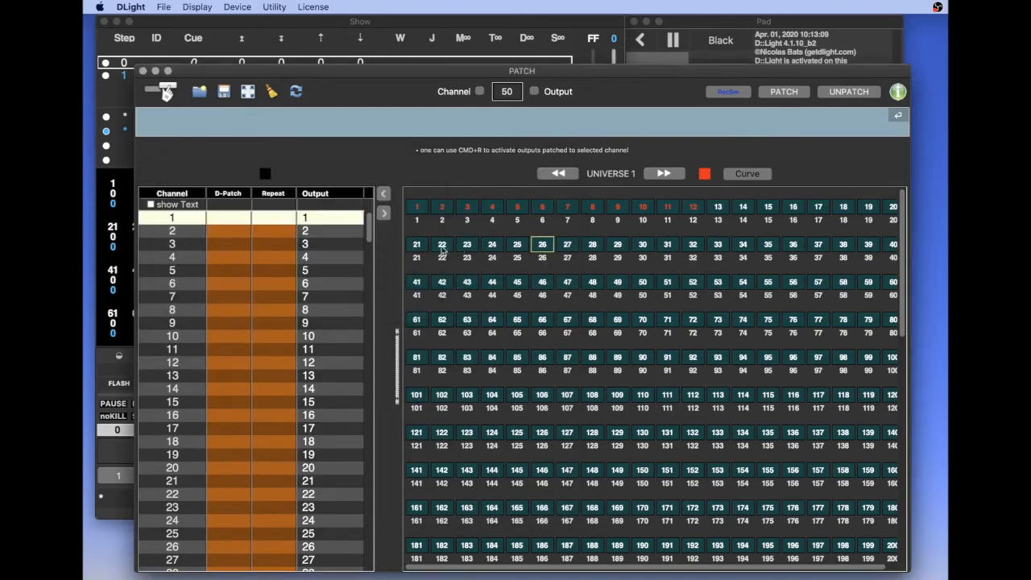
click(416, 248)
super+click(470, 250)
super+click(517, 248)
super+click(568, 248)
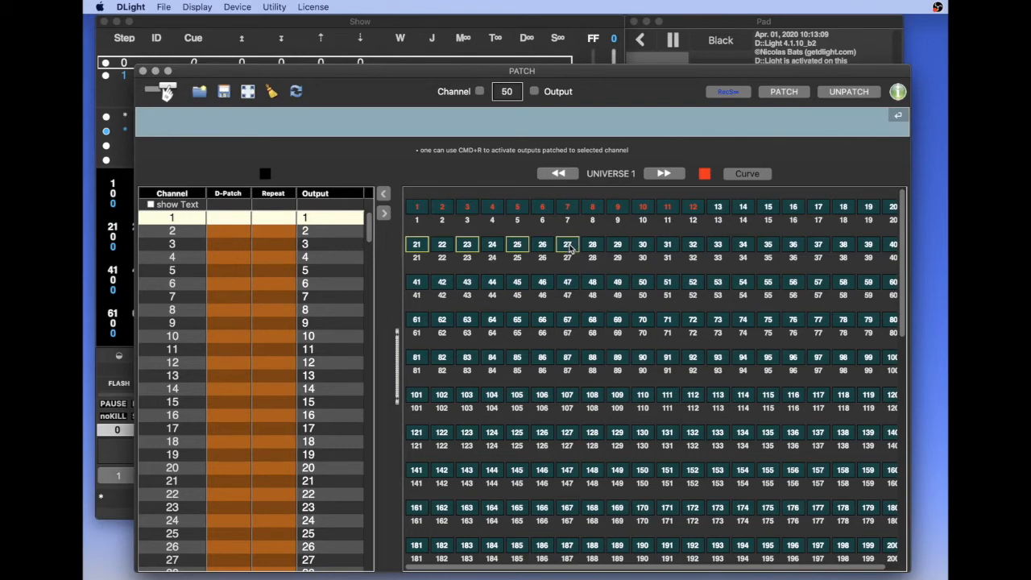
Open the Curve Editor for the selected outputs, load happyCurve from the Curves Listing and apply it
click(747, 174)
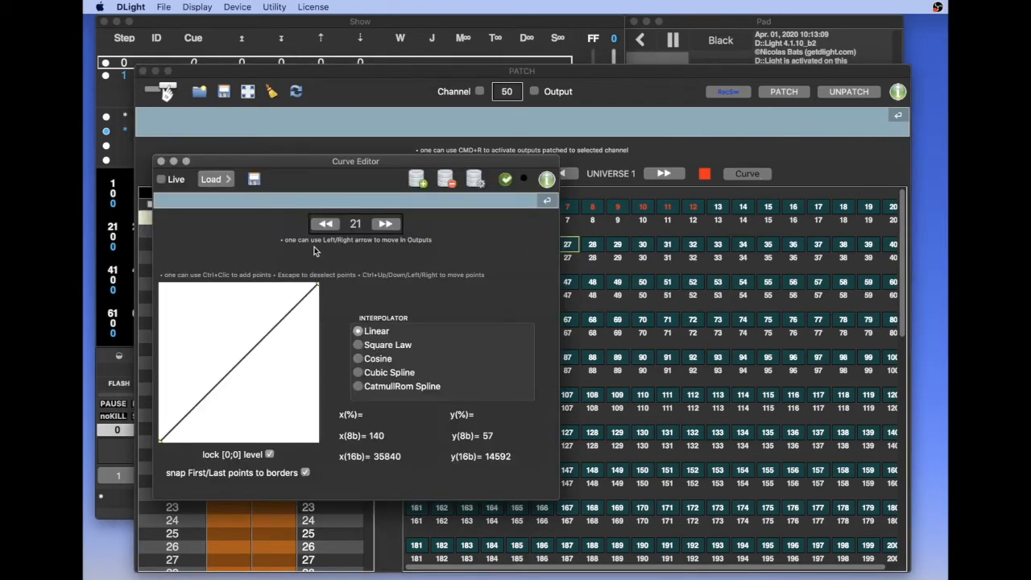
click(225, 182)
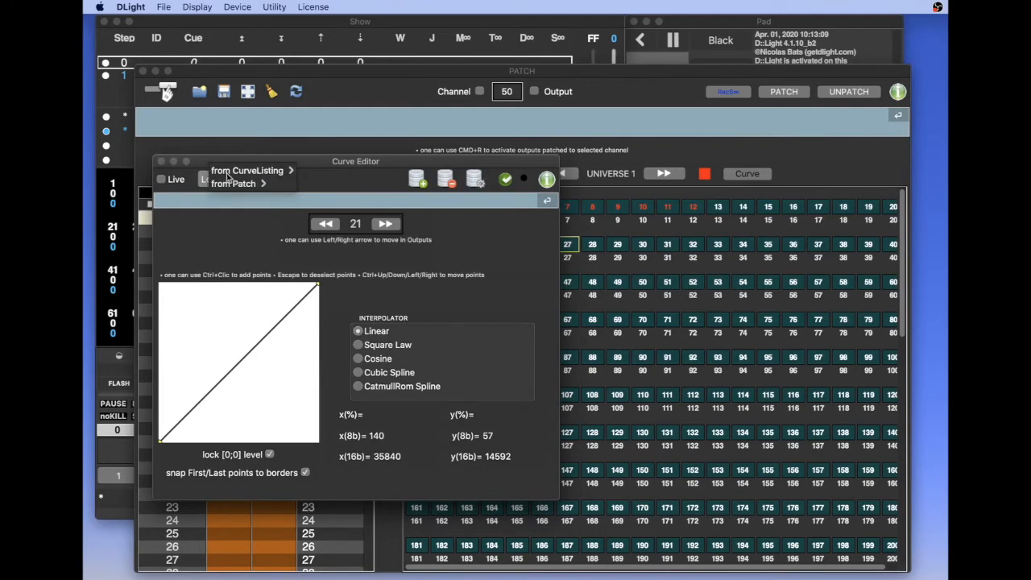
click(231, 171)
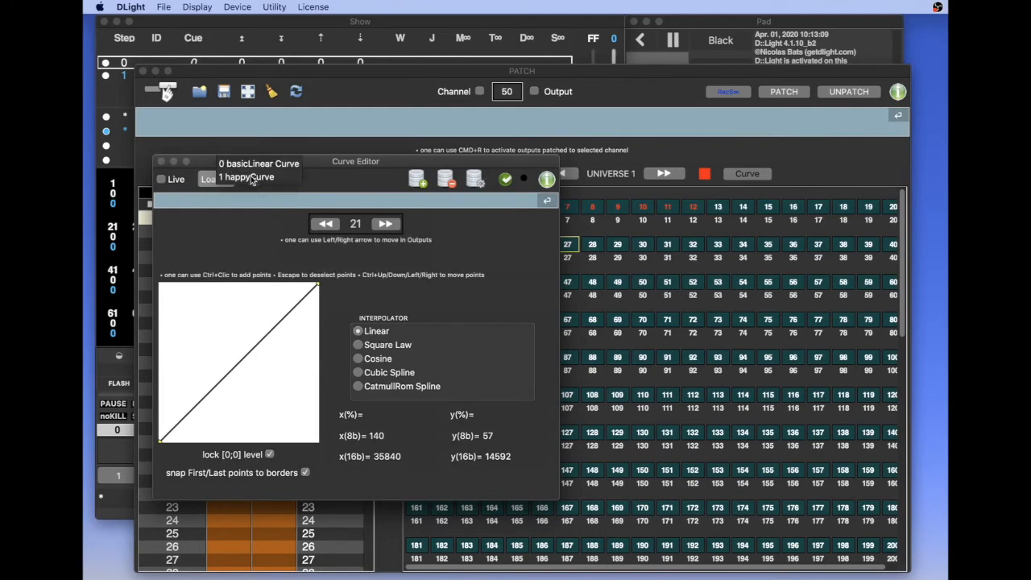
click(250, 177)
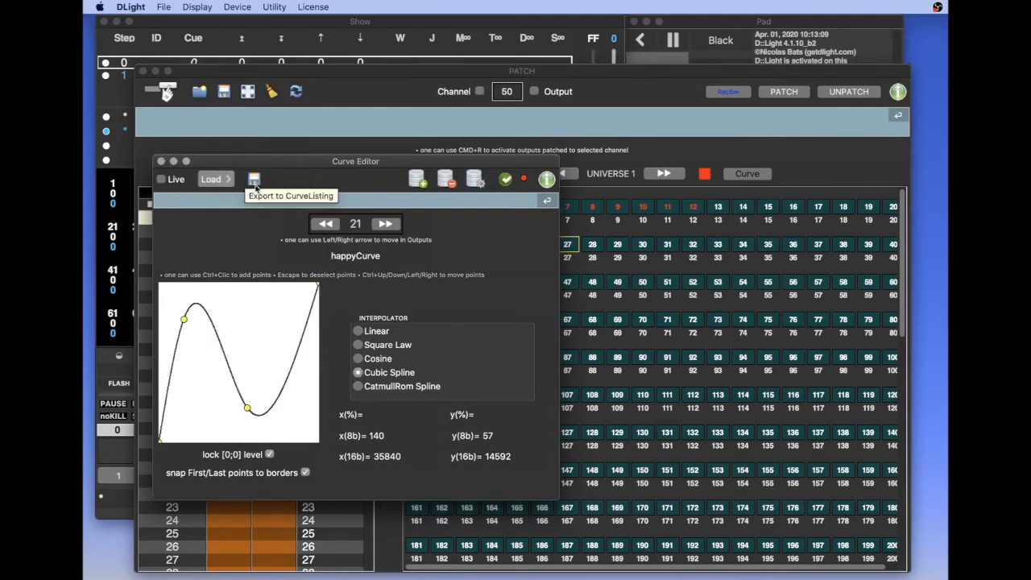
click(507, 181)
Move the Curve Editor and Patch windows aside to uncover the Curves Listing and select its basicLinear Curve row
drag(506, 164, 548, 275)
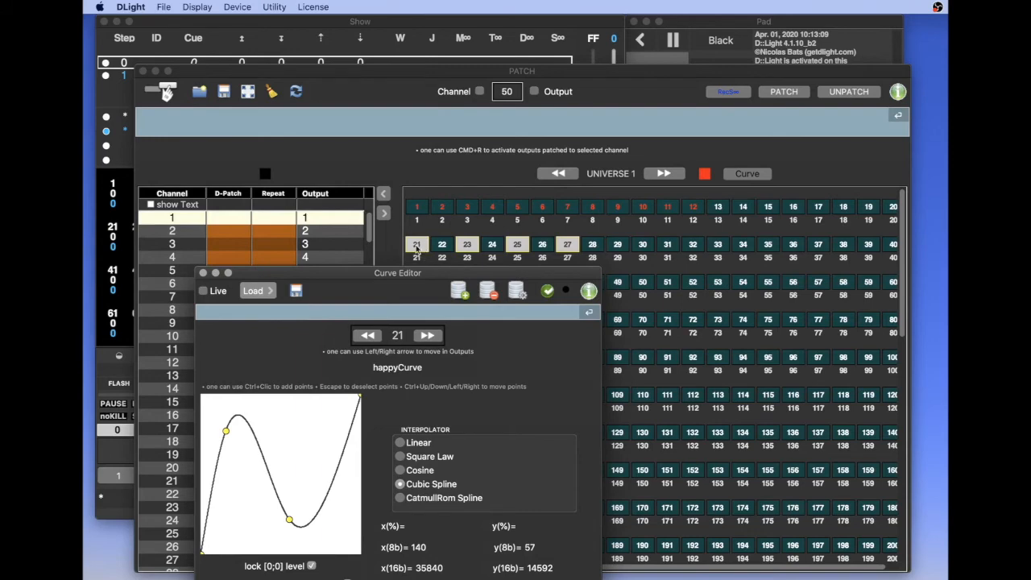
drag(330, 71, 426, 86)
click(202, 253)
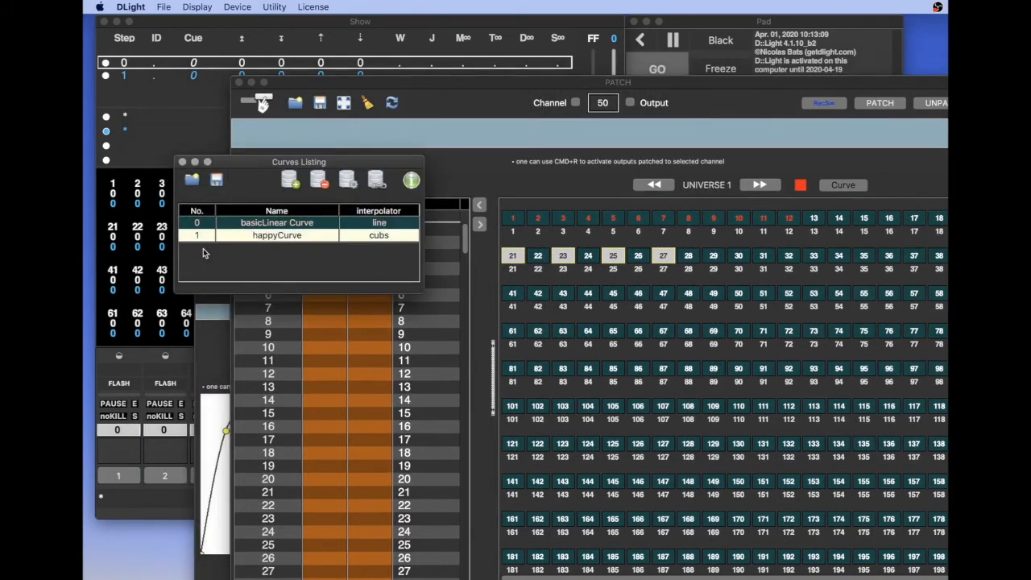
click(211, 224)
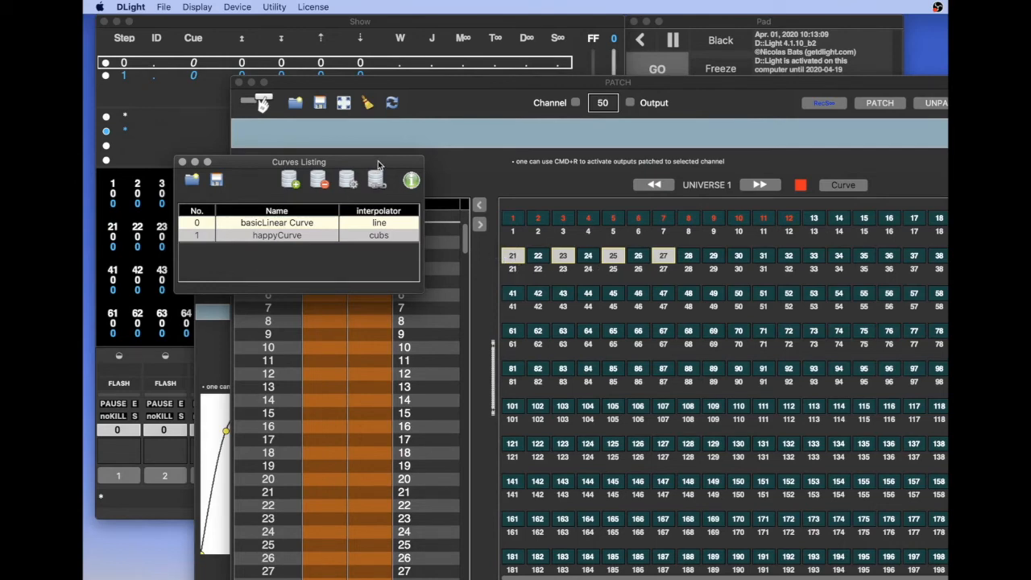
Rearrange the Patch and Curve Editor windows to examine the marking of outputs 21, 23, 25 and 27 alongside happyCurve
click(461, 82)
mouse_move(461, 81)
mouse_down()
mouse_move(419, 85)
mouse_move(441, 66)
mouse_move(447, 75)
mouse_up()
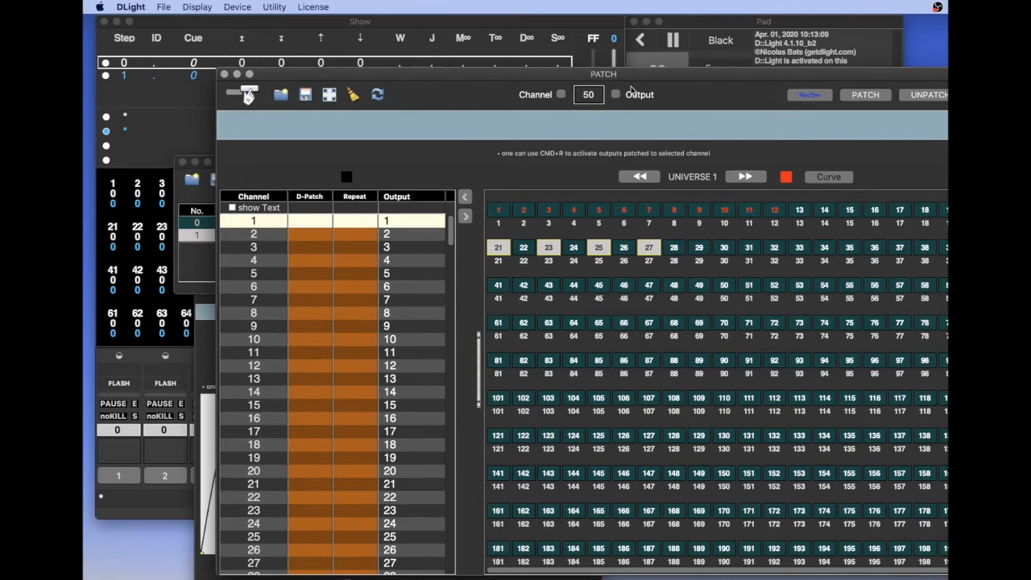
drag(642, 74, 607, 104)
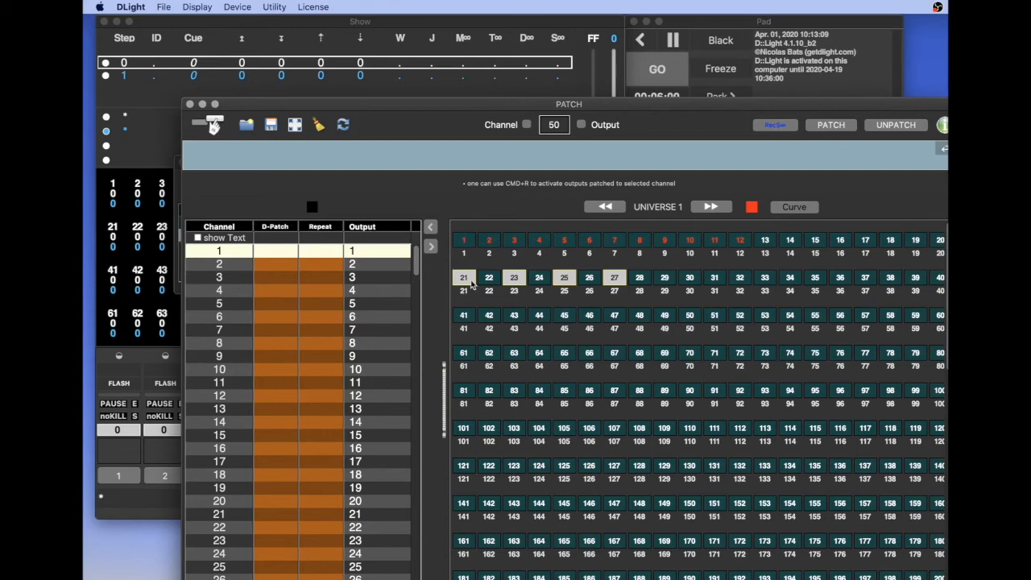
drag(411, 104, 471, 79)
click(216, 355)
drag(276, 277, 202, 218)
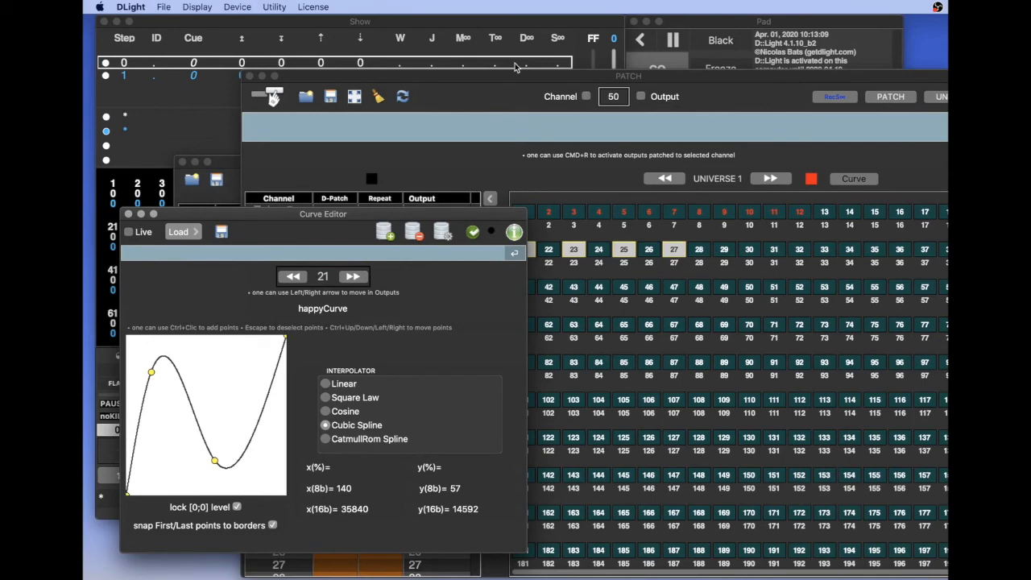
drag(515, 76, 512, 87)
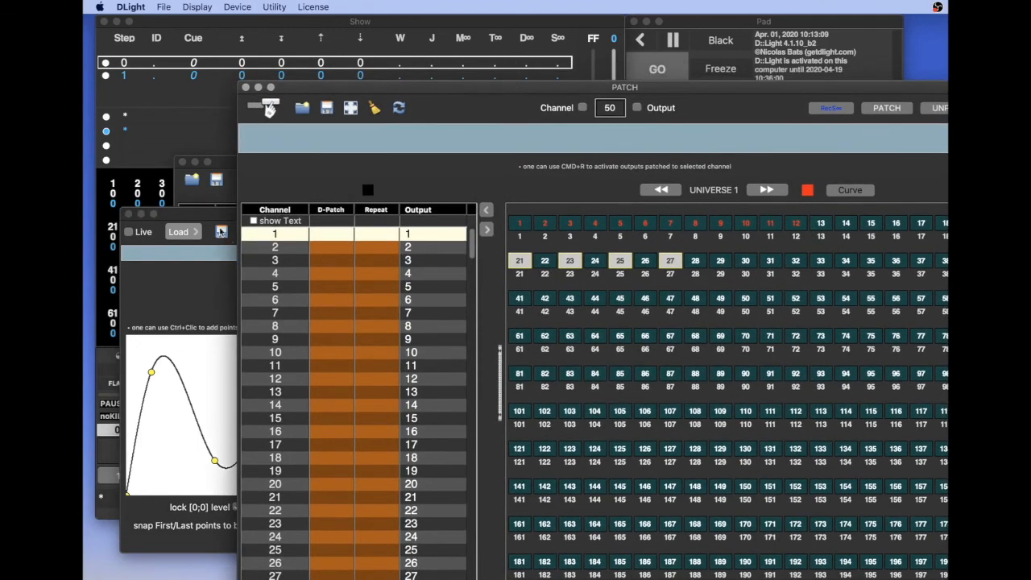
drag(221, 214, 219, 182)
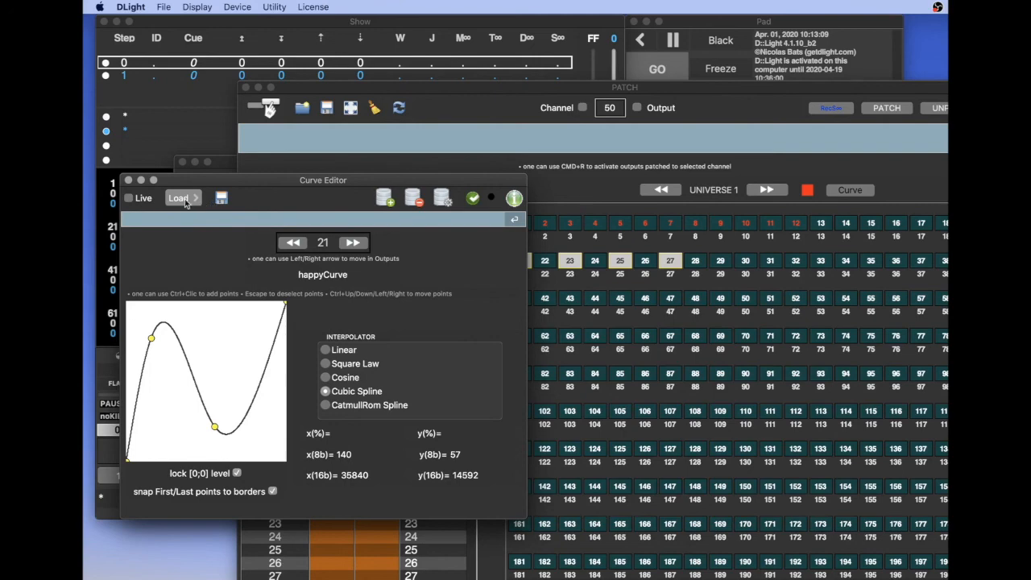
drag(209, 178, 345, 165)
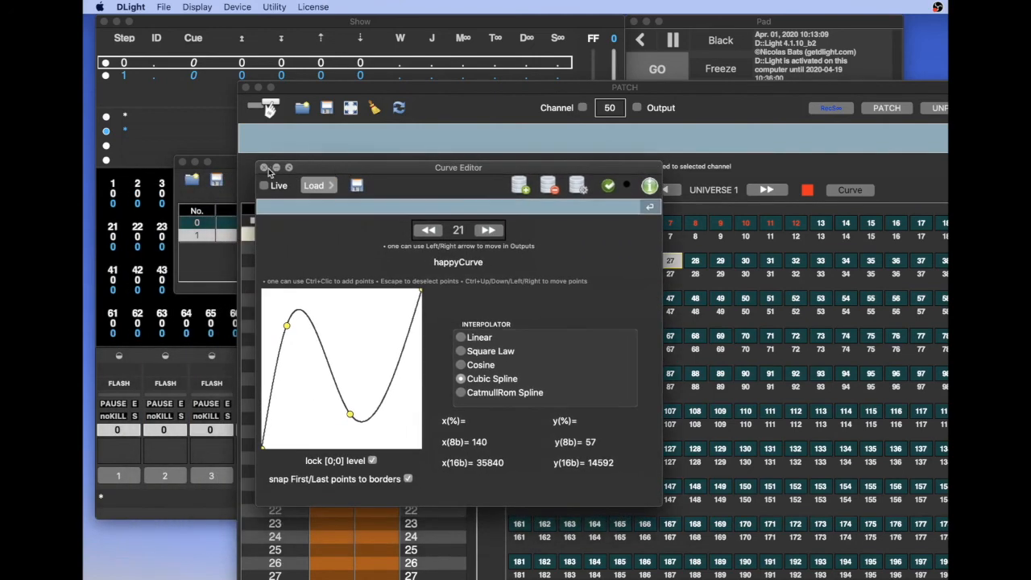
Close the Curve Editor, the Patch window and the Curves Listing
click(264, 167)
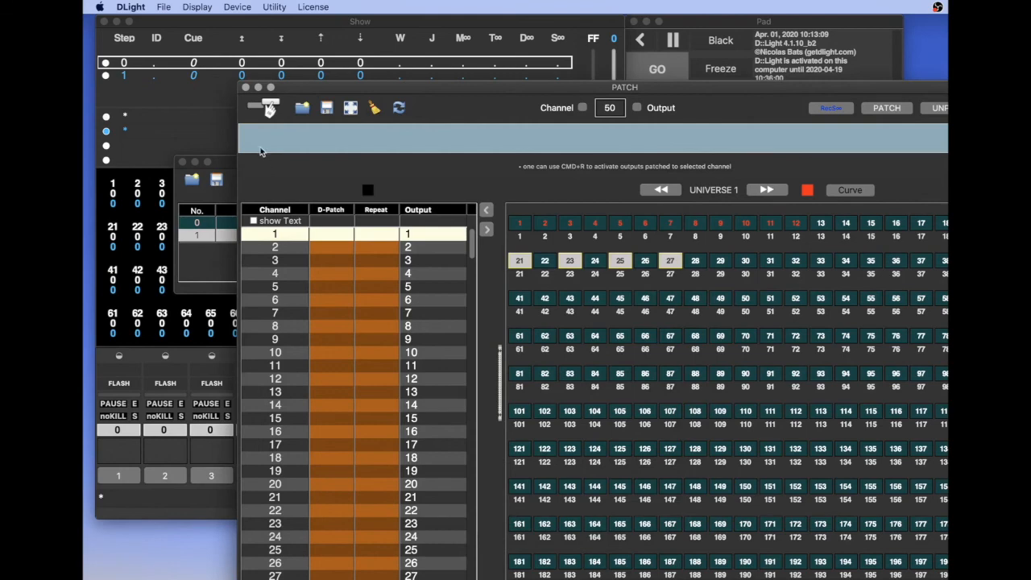
click(245, 87)
click(183, 162)
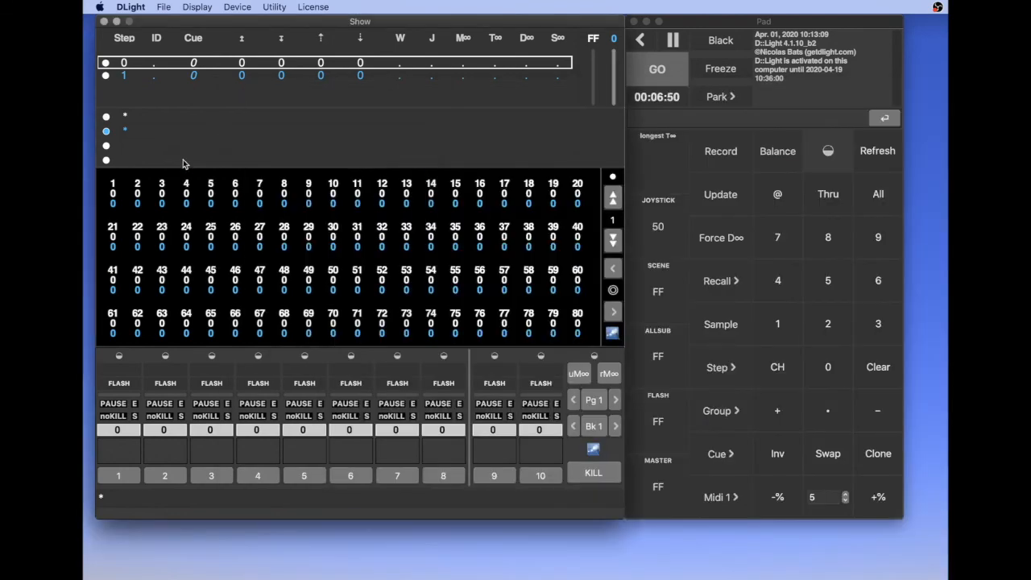